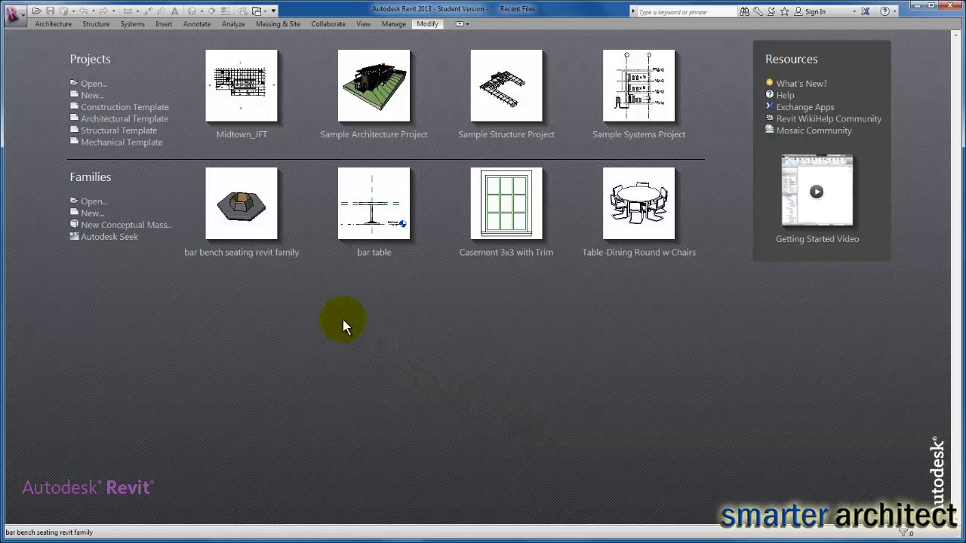
Step: Open 'bar bench seating revit family' from the Families list on the Recent Files screen
{"action": "left_click", "coordinate": [254, 206]}
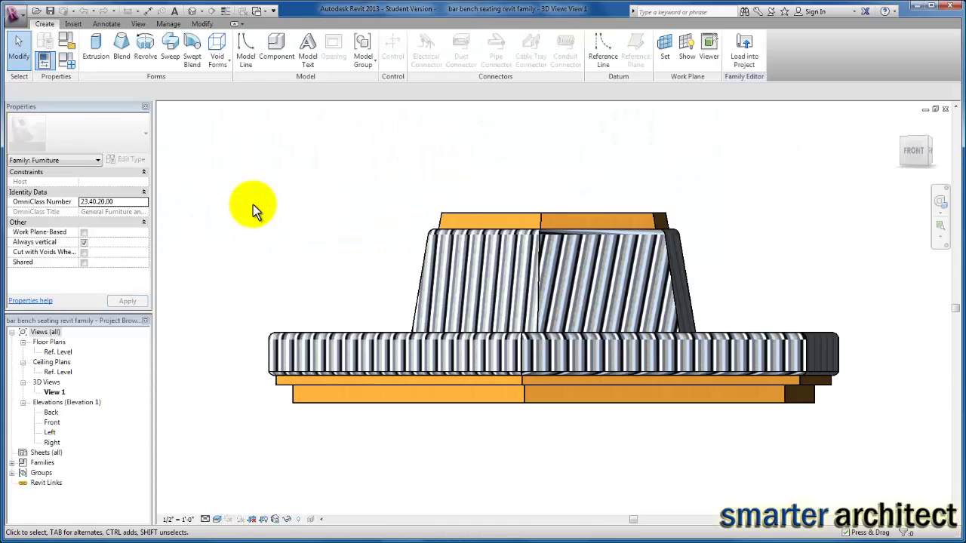
Step: In the Ref. Level plan, rotate the hexagonal sweep until a corner points straight up
{"action": "double_click", "coordinate": [65, 355]}
{"action": "scroll", "coordinate": [571, 280], "scroll_direction": "down", "scroll_amount": 4}
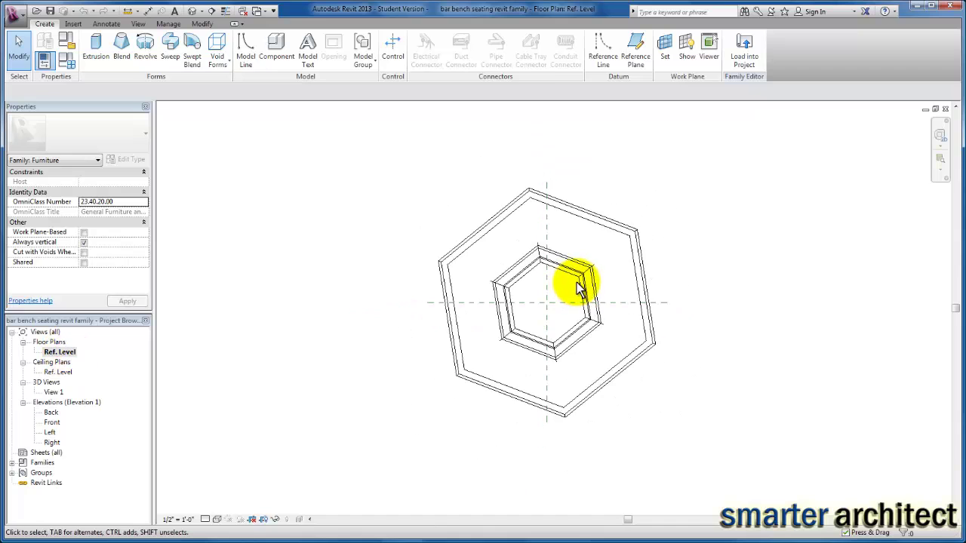
{"action": "left_click", "coordinate": [581, 279]}
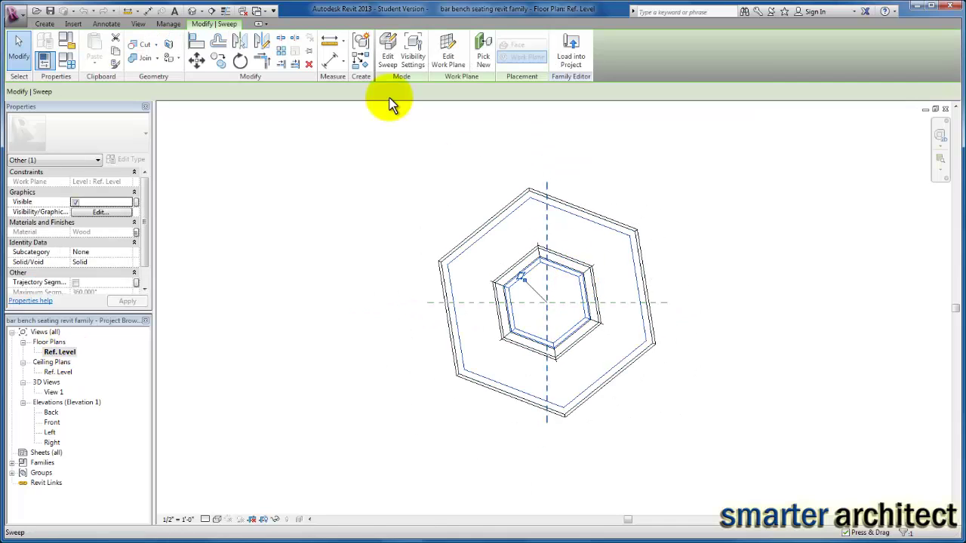
{"action": "left_click", "coordinate": [243, 62]}
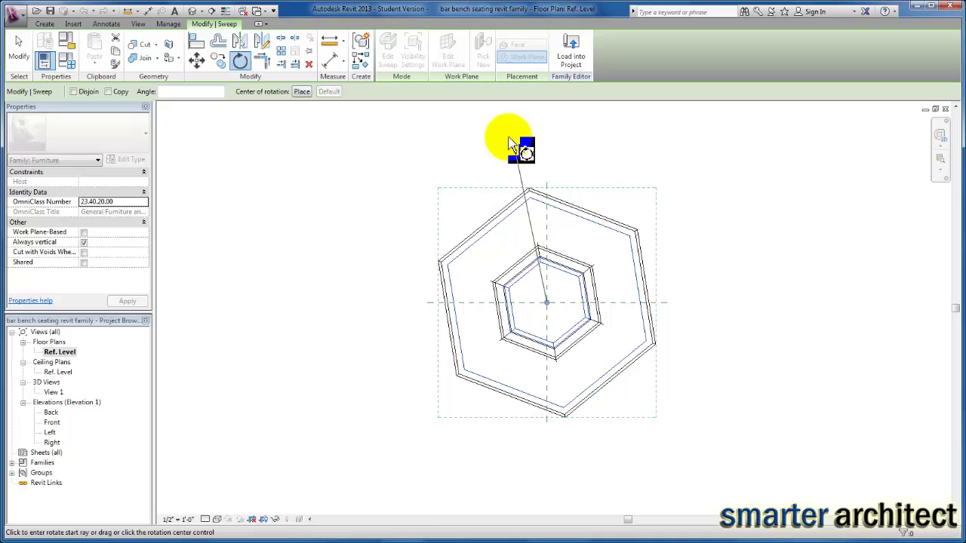
{"action": "left_click", "coordinate": [520, 137]}
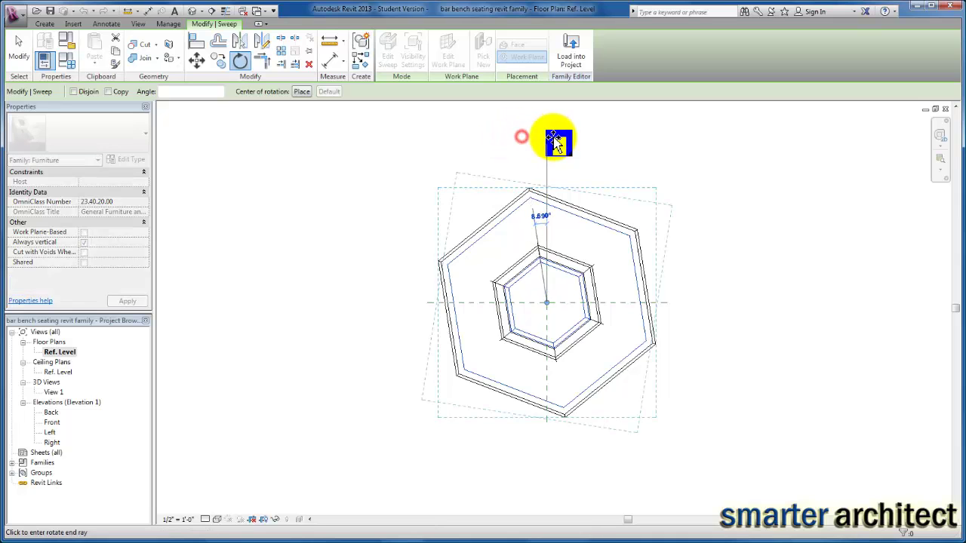
{"action": "left_click", "coordinate": [552, 138]}
{"action": "left_click", "coordinate": [625, 155]}
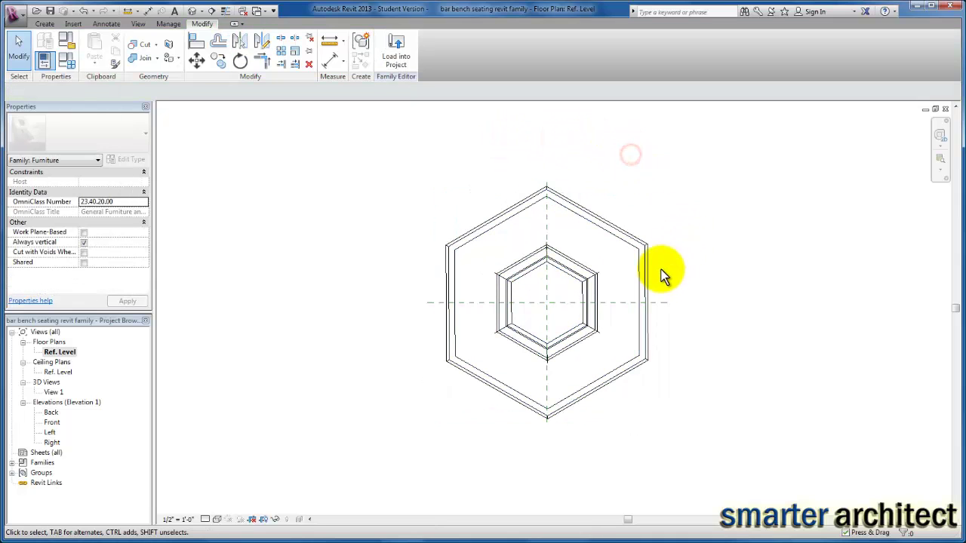
{"action": "scroll", "coordinate": [549, 310], "scroll_direction": "up", "scroll_amount": 2}
{"action": "scroll", "coordinate": [577, 243], "scroll_direction": "down", "scroll_amount": 2}
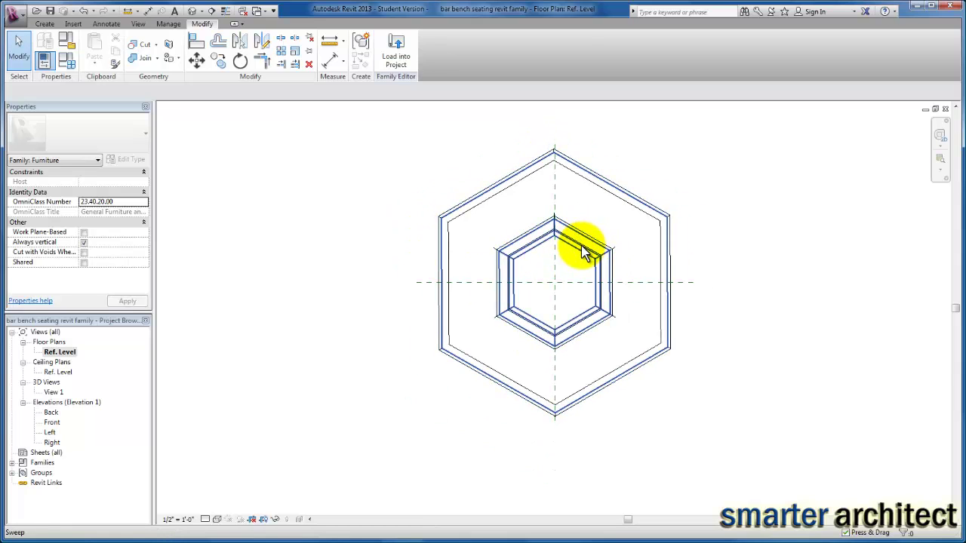
{"action": "scroll", "coordinate": [584, 222], "scroll_direction": "down", "scroll_amount": 1}
{"action": "middle_click_drag", "start_coordinate": [584, 221], "coordinate": [564, 278]}
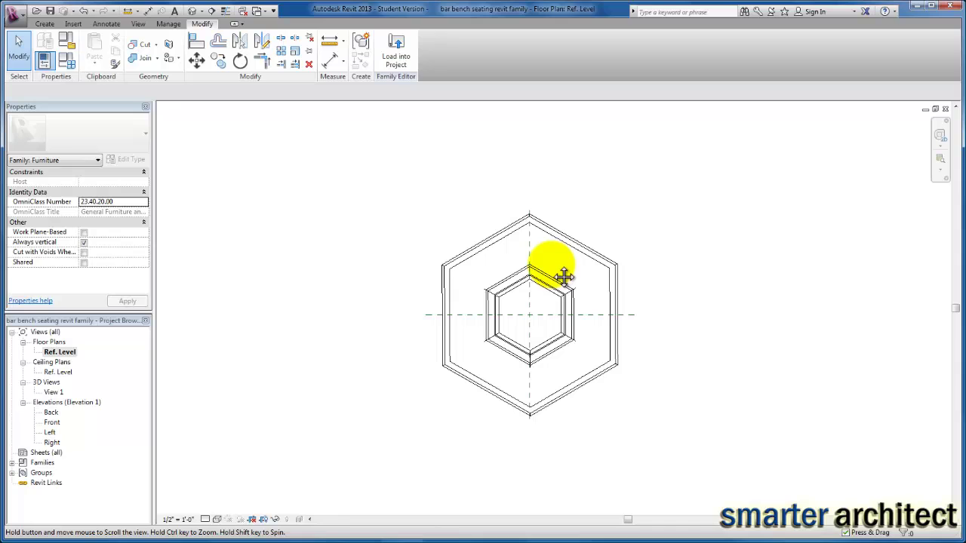
Step: Load the 'bar table' family from the Desktop as a component
{"action": "left_click", "coordinate": [45, 25]}
{"action": "left_click", "coordinate": [279, 55]}
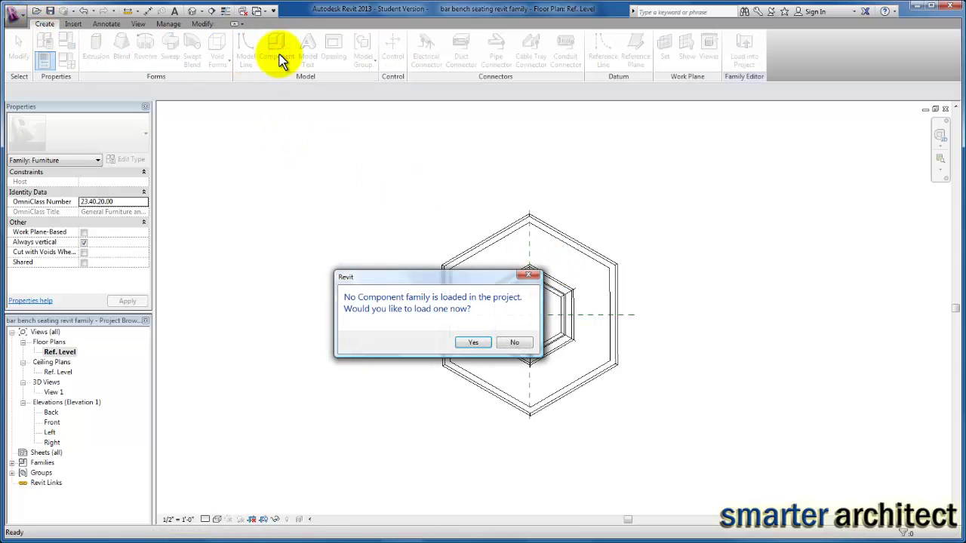
{"action": "left_click", "coordinate": [472, 344]}
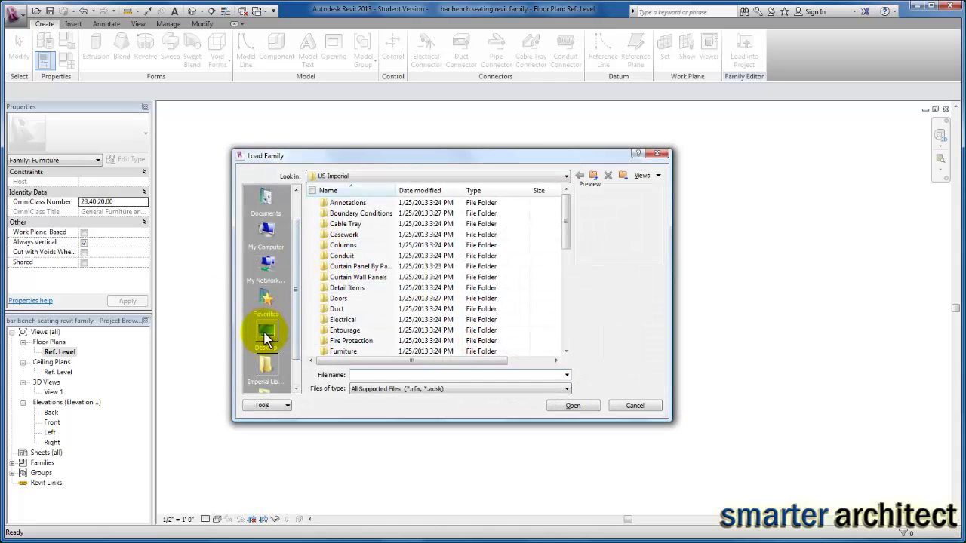
{"action": "left_click", "coordinate": [265, 332]}
{"action": "left_click", "coordinate": [341, 309]}
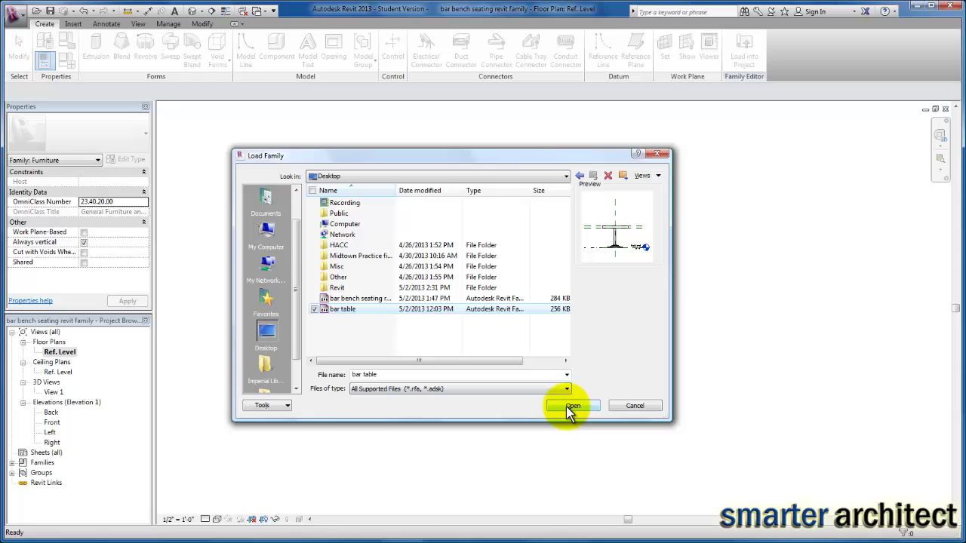
{"action": "left_click", "coordinate": [572, 406]}
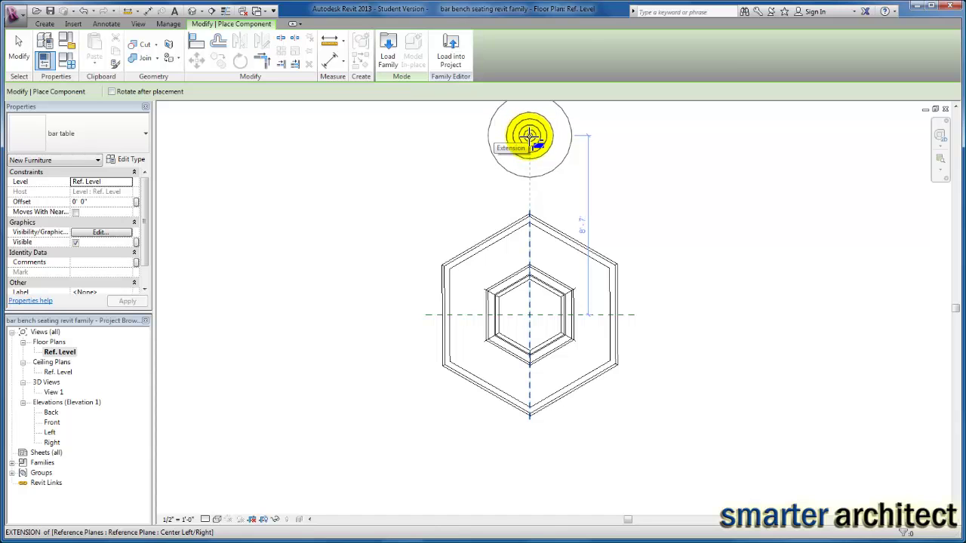
Step: Place a single bar table above the hexagon on its vertical centre line
{"action": "left_click", "coordinate": [529, 136]}
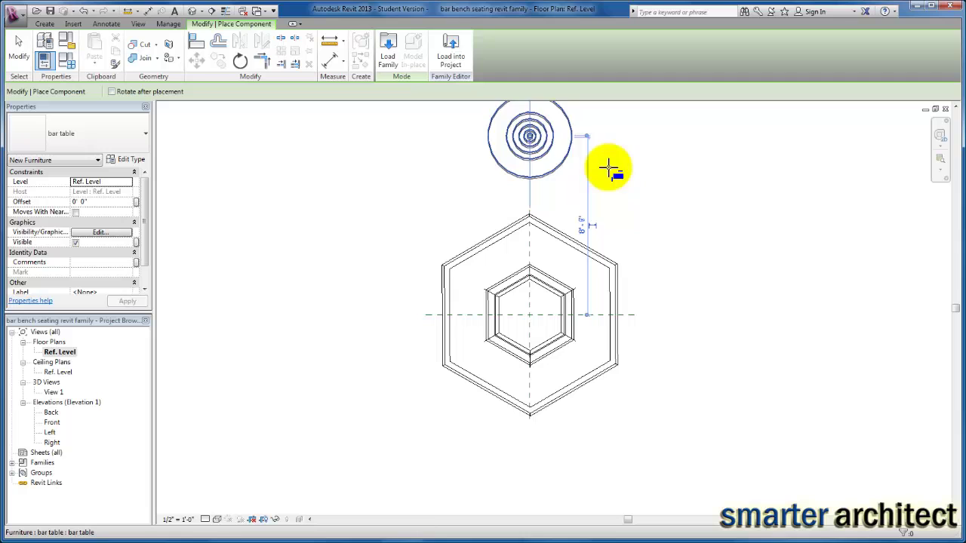
{"action": "key", "text": "Escape"}
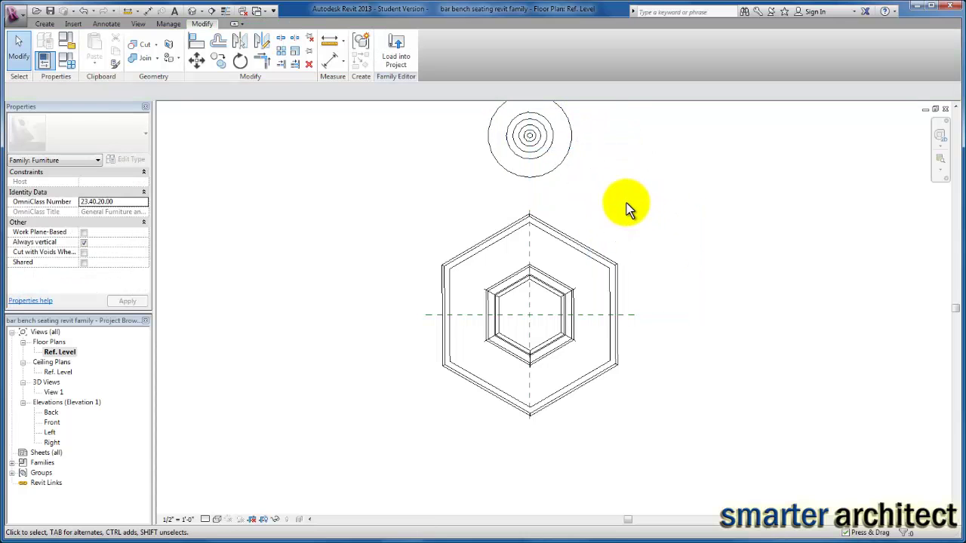
{"action": "scroll", "coordinate": [596, 194], "scroll_direction": "down", "scroll_amount": 1}
Step: Start a radial array of the bar table, grouped and associated, with 3 items
{"action": "middle_click_drag", "start_coordinate": [574, 190], "coordinate": [550, 254]}
{"action": "scroll", "coordinate": [535, 247], "scroll_direction": "up", "scroll_amount": 1}
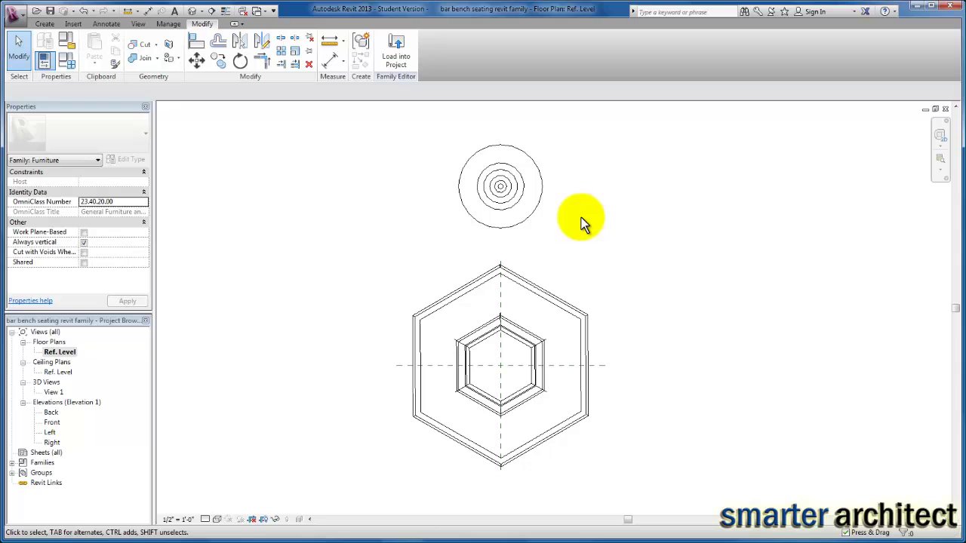
{"action": "left_click", "coordinate": [537, 199]}
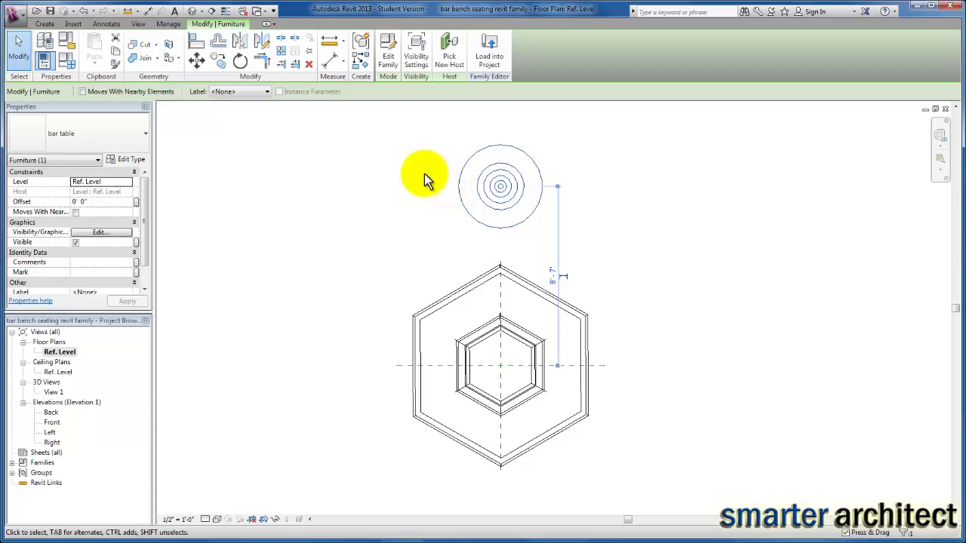
{"action": "left_click", "coordinate": [280, 56]}
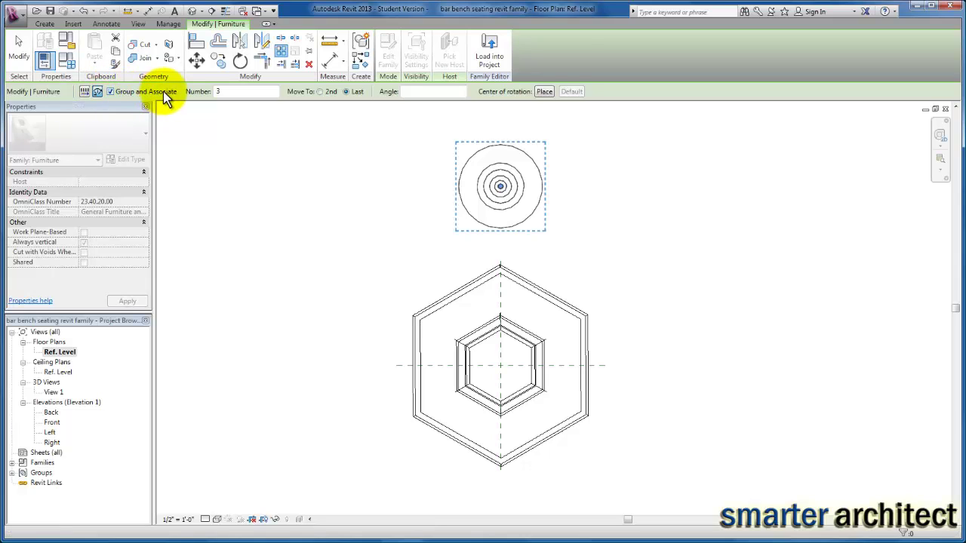
{"action": "left_click", "coordinate": [98, 92]}
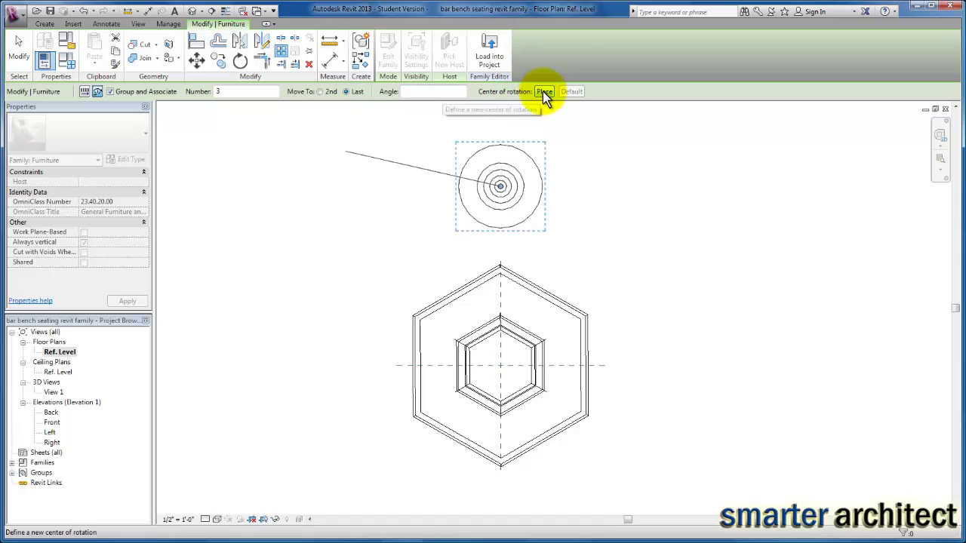
Step: Centre the radial array on the hexagon, start ray straight up, angle 360°
{"action": "left_click", "coordinate": [544, 93]}
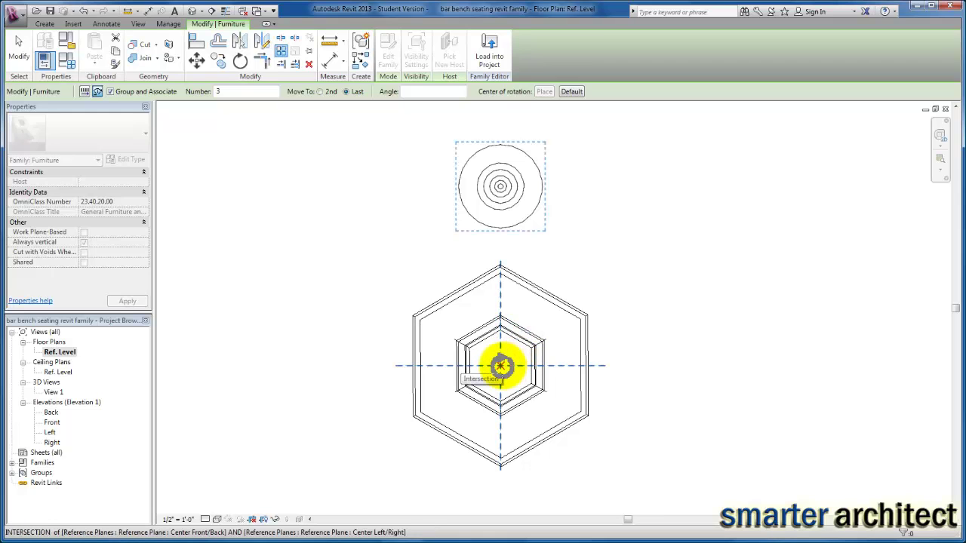
{"action": "left_click", "coordinate": [501, 366]}
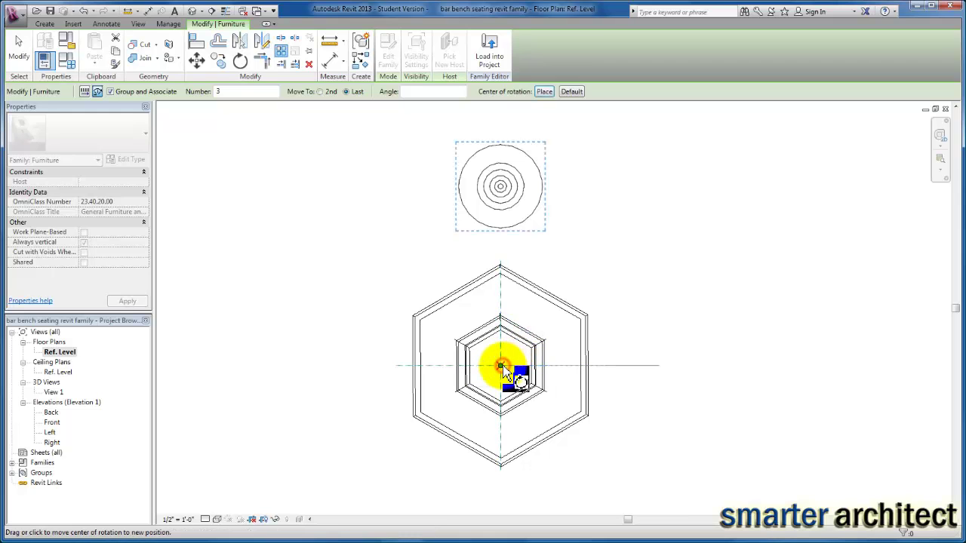
{"action": "left_click", "coordinate": [500, 246]}
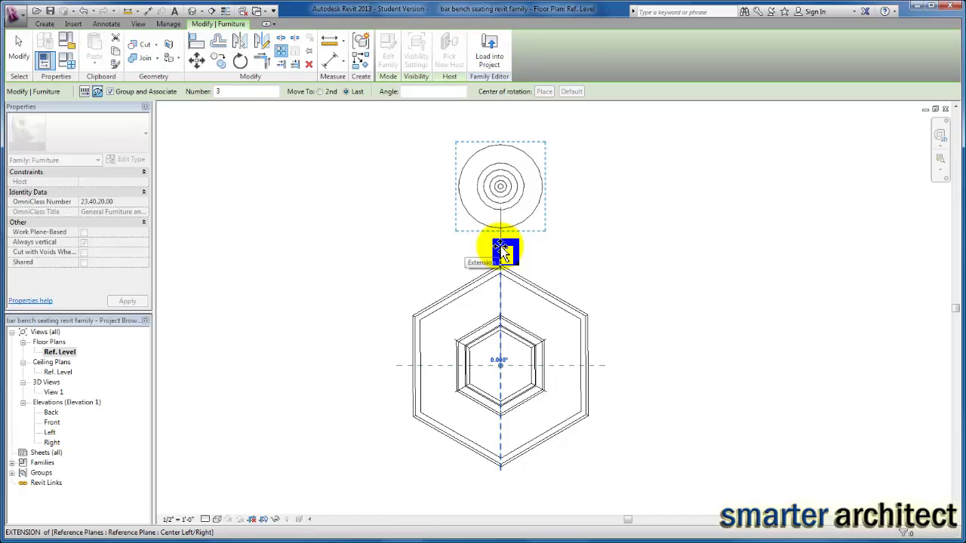
{"action": "left_click", "coordinate": [441, 91]}
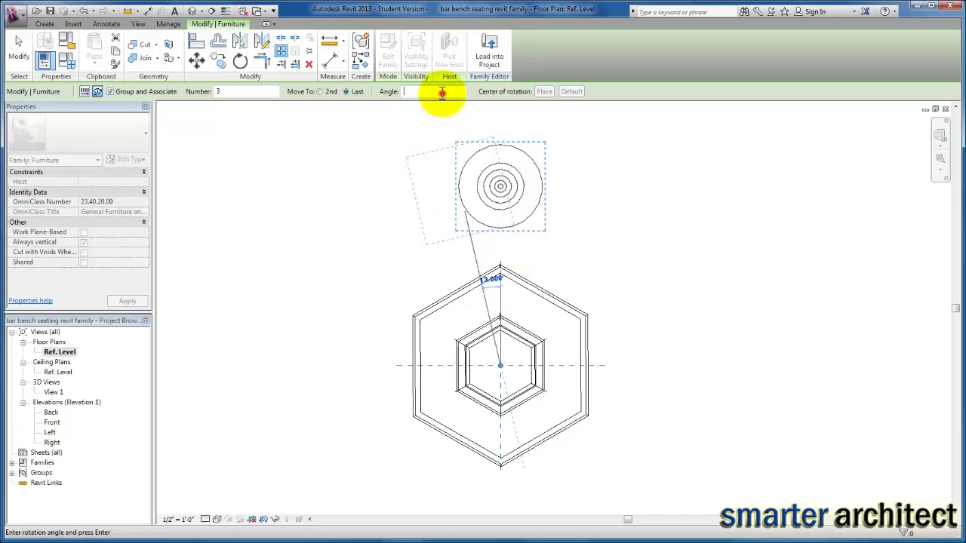
{"action": "type", "text": "360"}
{"action": "key", "text": "Return"}
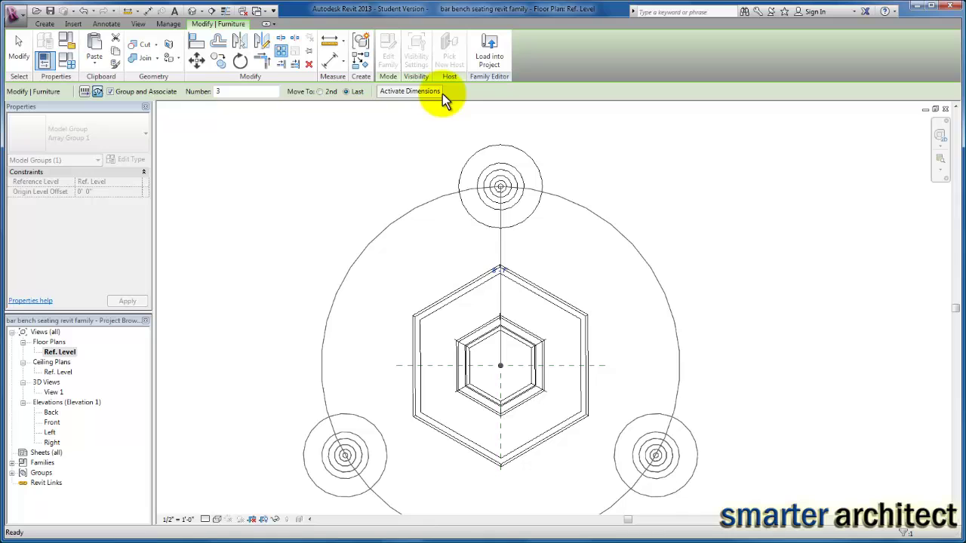
Step: Accept the array count of 3 and select the array circle to reveal its Label option
{"action": "scroll", "coordinate": [603, 291], "scroll_direction": "down", "scroll_amount": 2}
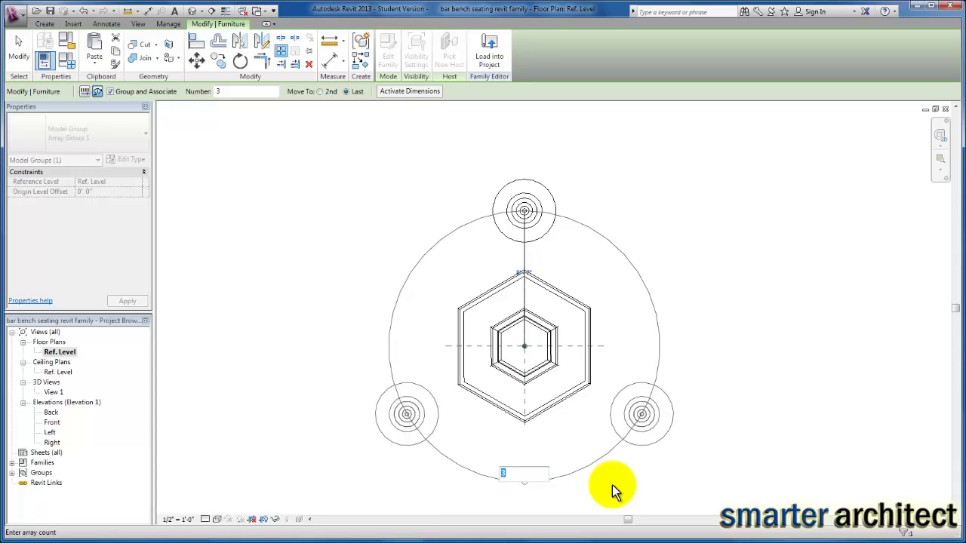
{"action": "key", "text": "Return"}
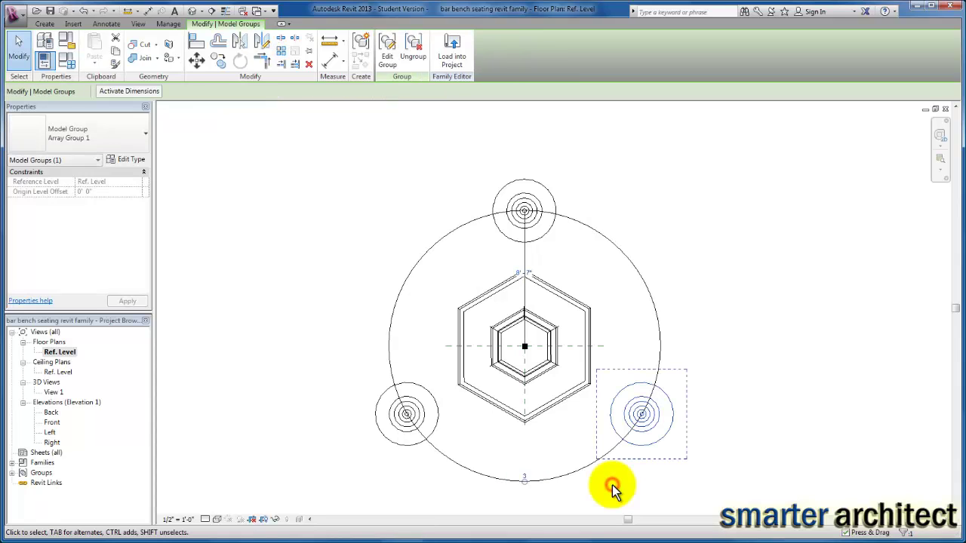
{"action": "left_click", "coordinate": [557, 476]}
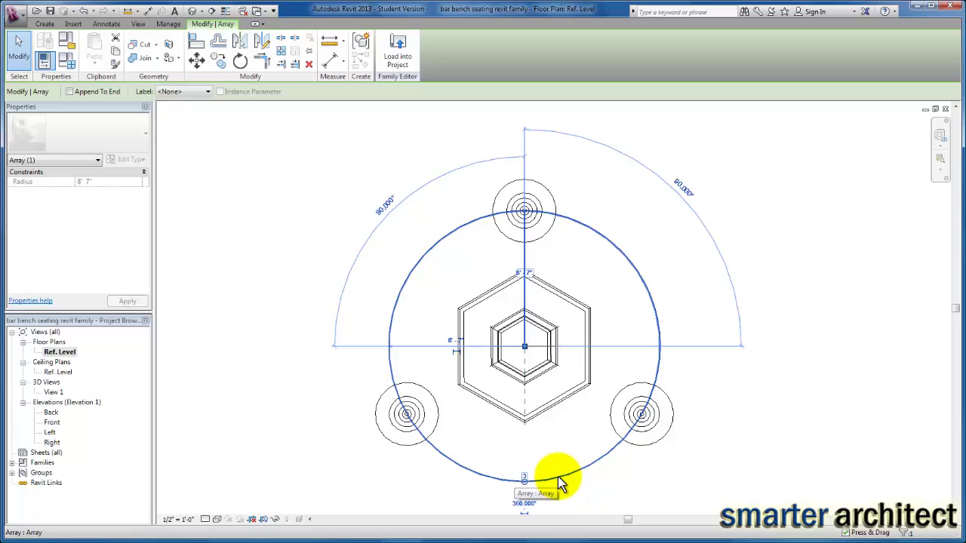
Step: Label the array count with a new type parameter 'Number of Bar Tables' grouped under Other
{"action": "left_click", "coordinate": [187, 91]}
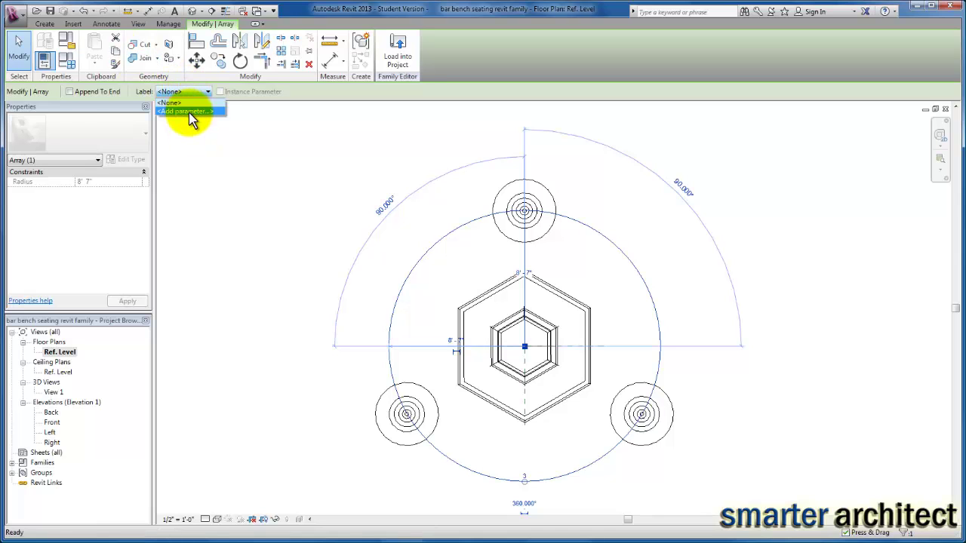
{"action": "left_click", "coordinate": [188, 113]}
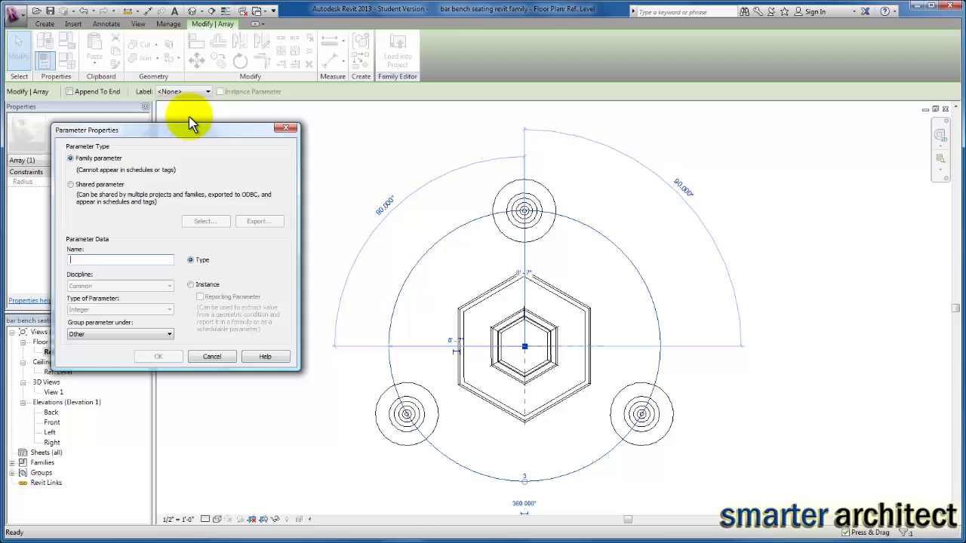
{"action": "type", "text": "Number of"}
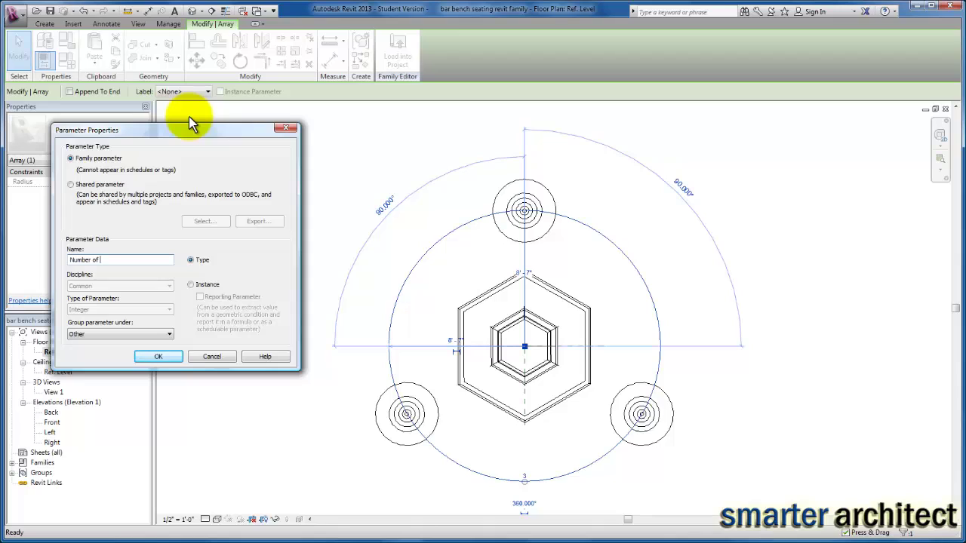
{"action": "type", "text": " Bart"}
{"action": "type", "text": "Tables"}
{"action": "left_click", "coordinate": [117, 337]}
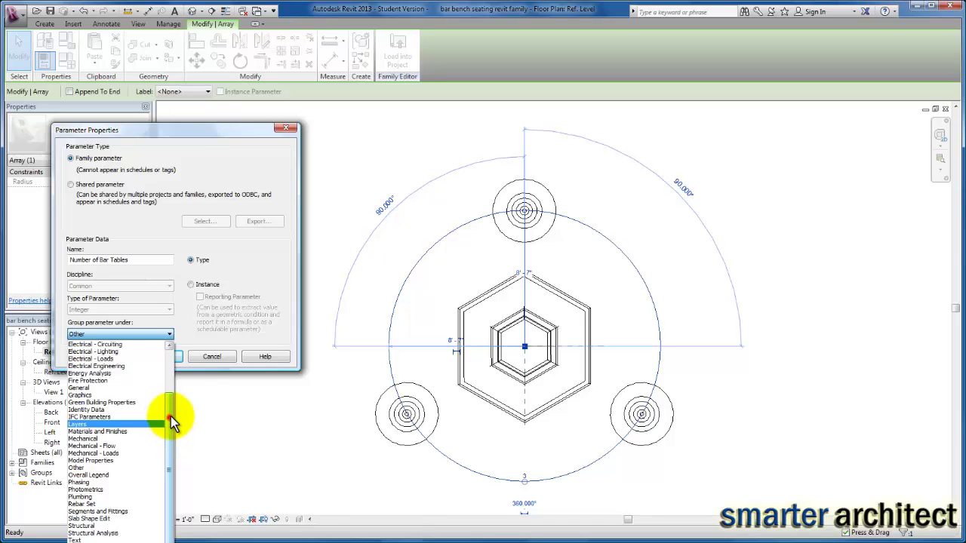
{"action": "mouse_move", "coordinate": [171, 417]}
{"action": "left_mouse_down"}
{"action": "mouse_move", "coordinate": [176, 372]}
{"action": "mouse_move", "coordinate": [170, 411]}
{"action": "left_mouse_up"}
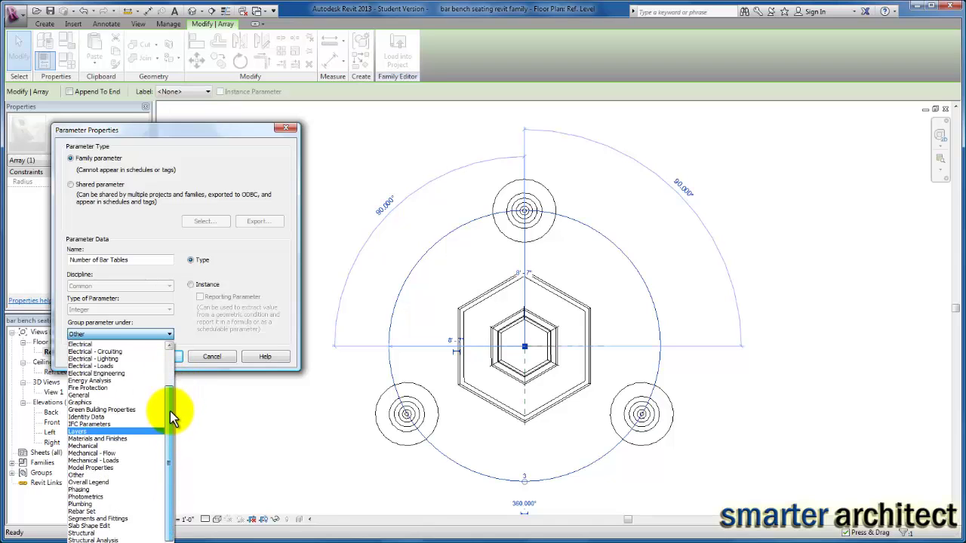
{"action": "left_click", "coordinate": [114, 476]}
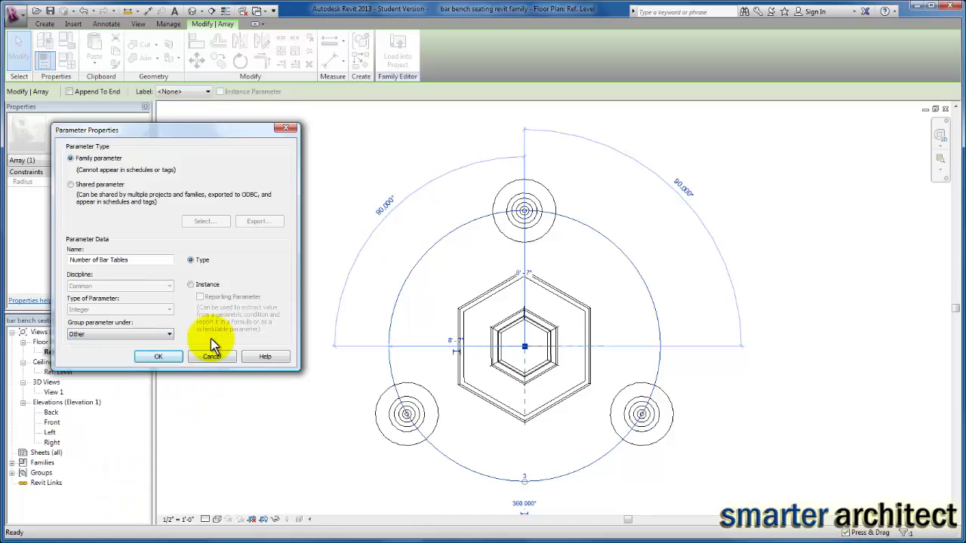
{"action": "left_click", "coordinate": [155, 356]}
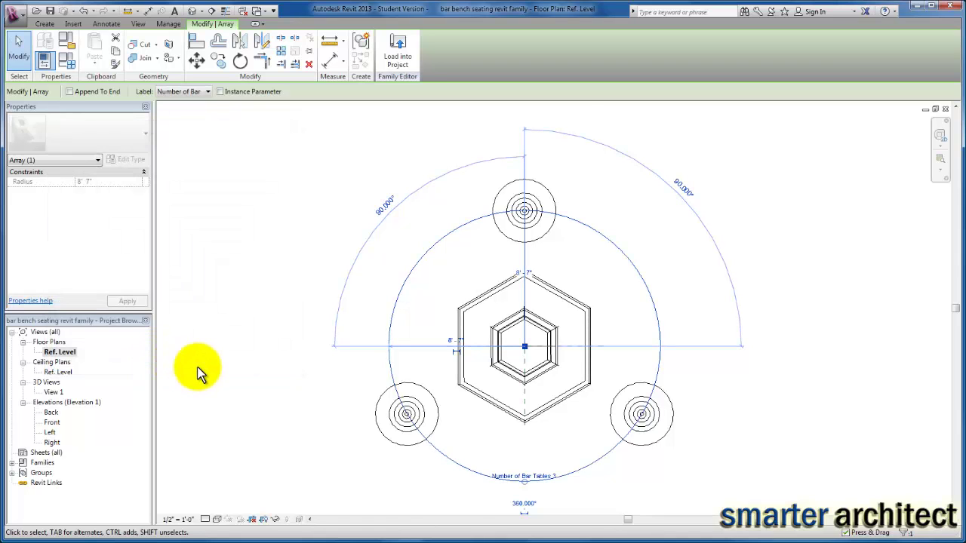
Step: Set Number of Bar Tables to 7 in Family Types and apply it
{"action": "left_click", "coordinate": [66, 60]}
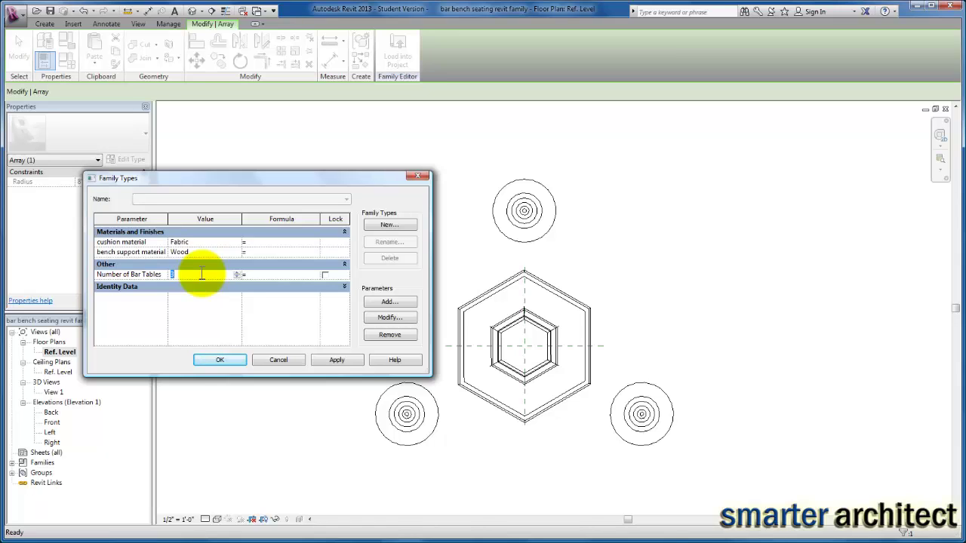
{"action": "type", "text": "7"}
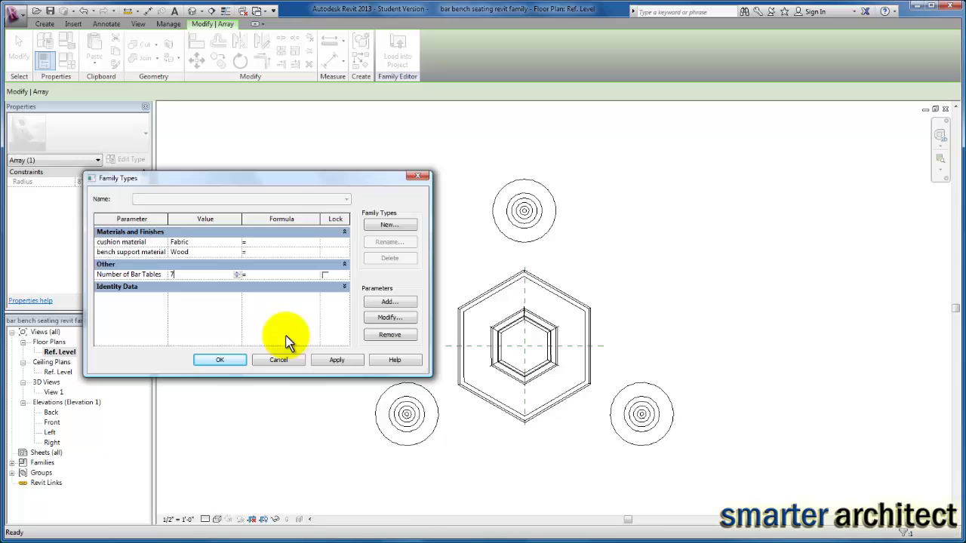
{"action": "left_click", "coordinate": [341, 358]}
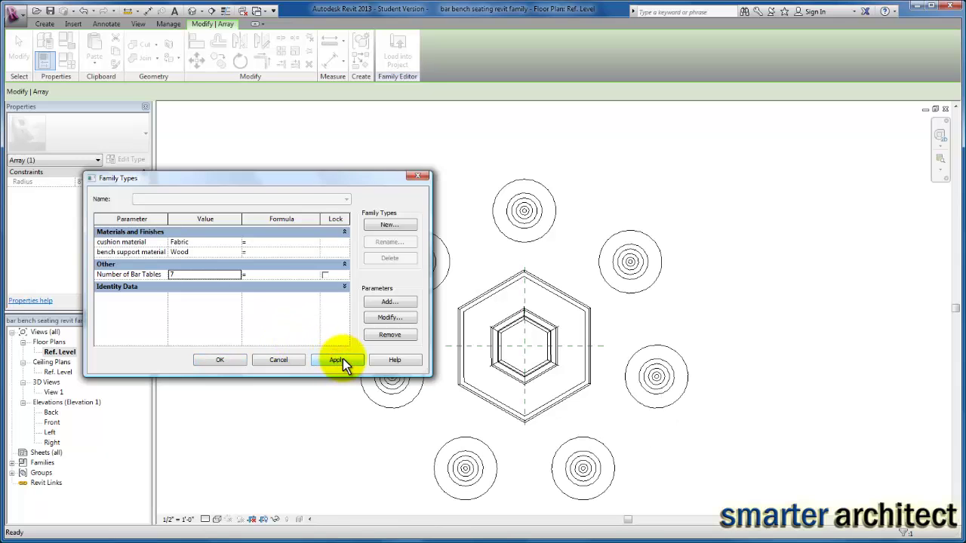
{"action": "left_click_drag", "start_coordinate": [345, 178], "coordinate": [254, 117]}
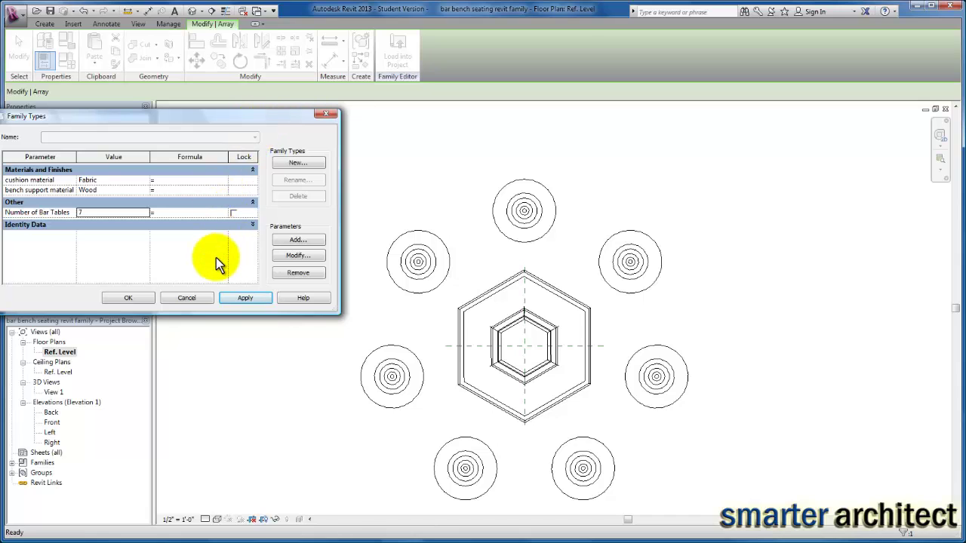
Step: Create a family type named 'Bar bench with 7 bar tables'
{"action": "left_click", "coordinate": [298, 164]}
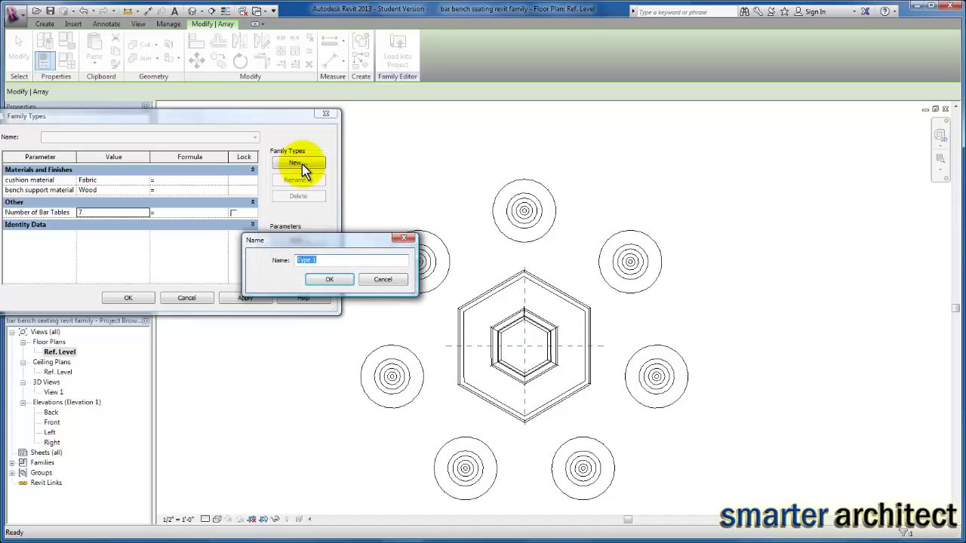
{"action": "type", "text": "Bar bench with 7 bar tables"}
{"action": "left_click", "coordinate": [325, 280]}
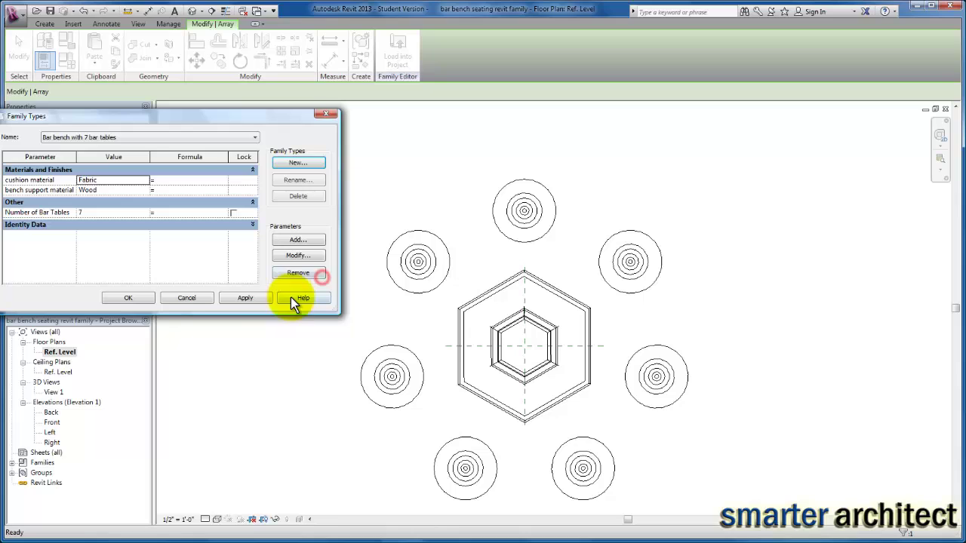
Step: Create a second family type named 'Bar bench with 5 bar tables'
{"action": "left_click", "coordinate": [300, 164]}
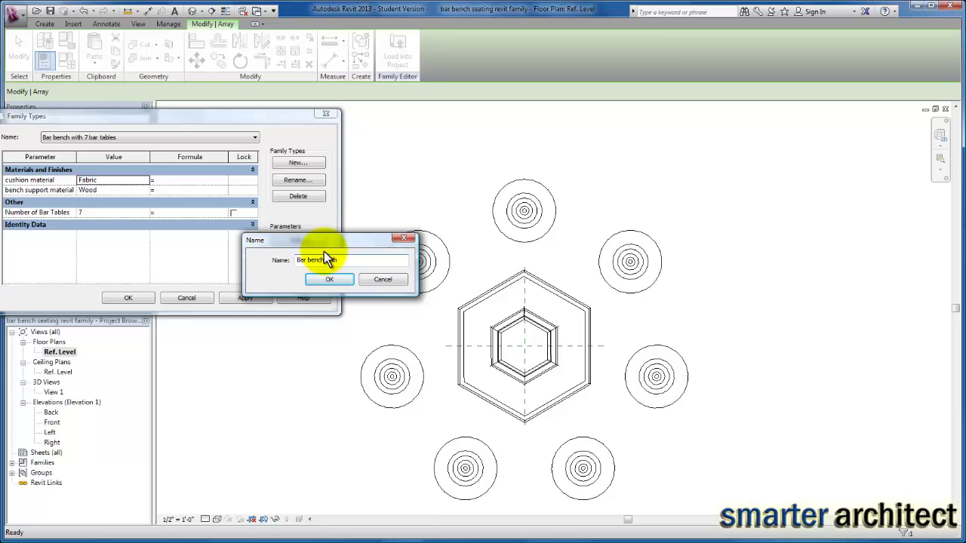
{"action": "type", "text": "Bar bench with 5 bar tables"}
{"action": "left_click", "coordinate": [322, 278]}
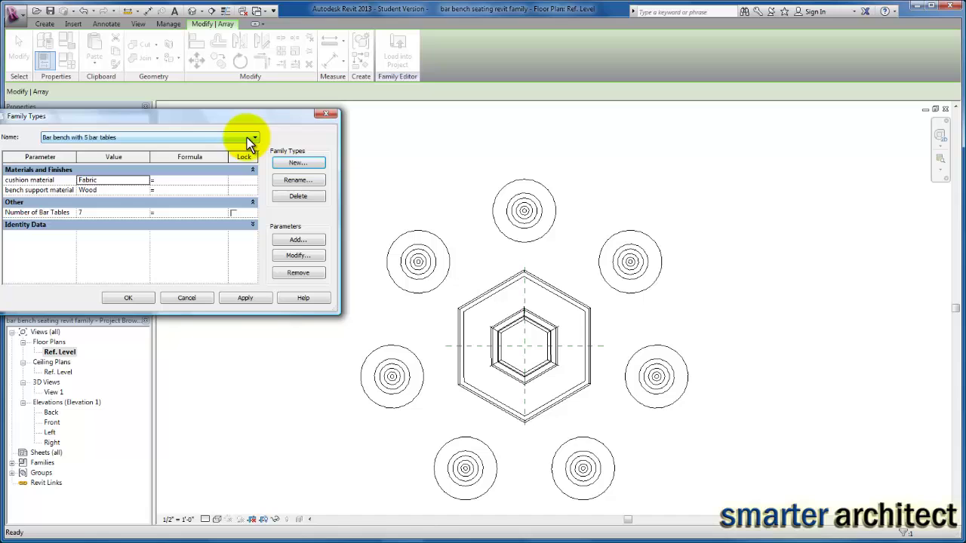
Step: Set Number of Bar Tables to 5 for the 5-table type and apply it
{"action": "left_click", "coordinate": [120, 212]}
{"action": "type", "text": "5"}
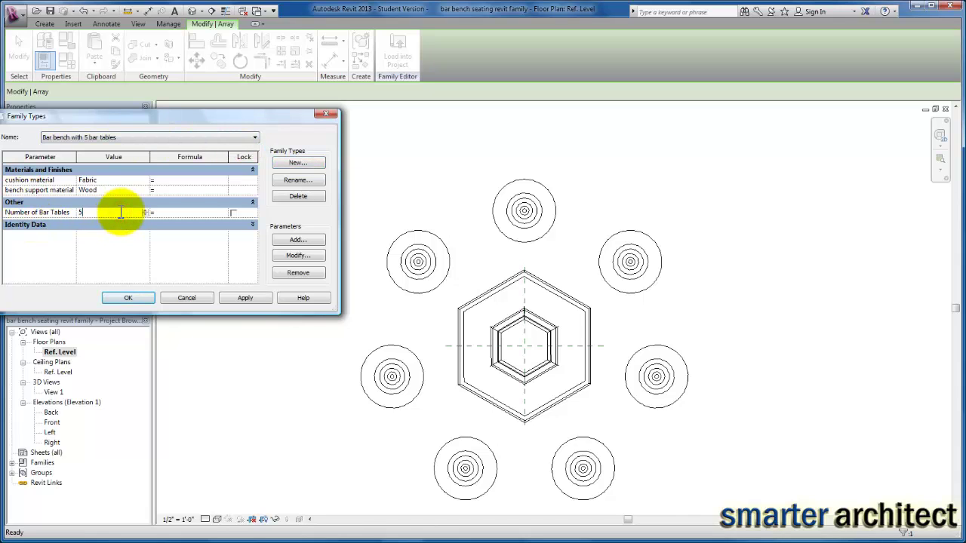
{"action": "left_click", "coordinate": [252, 298]}
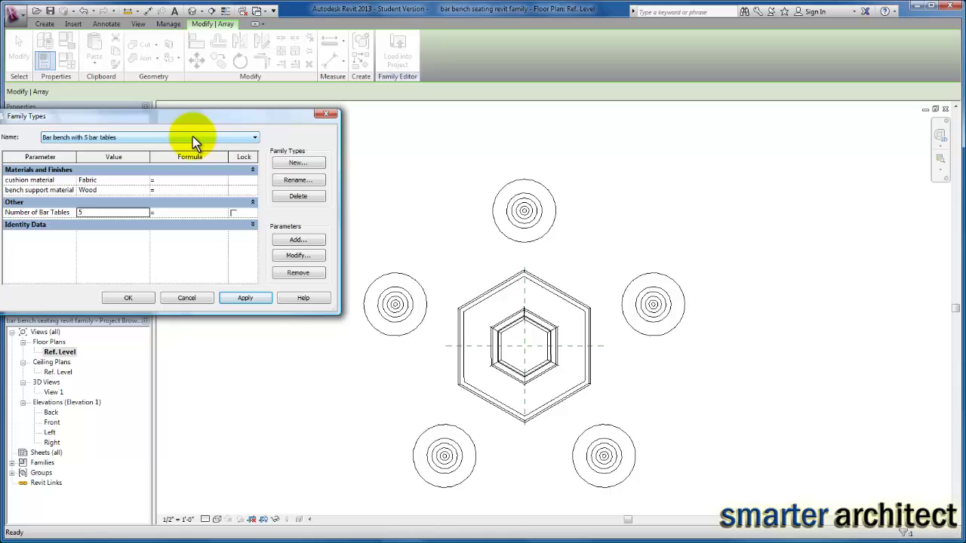
Step: Switch back to the 'Bar bench with 7 bar tables' type, apply it, and close Family Types
{"action": "left_click", "coordinate": [236, 136]}
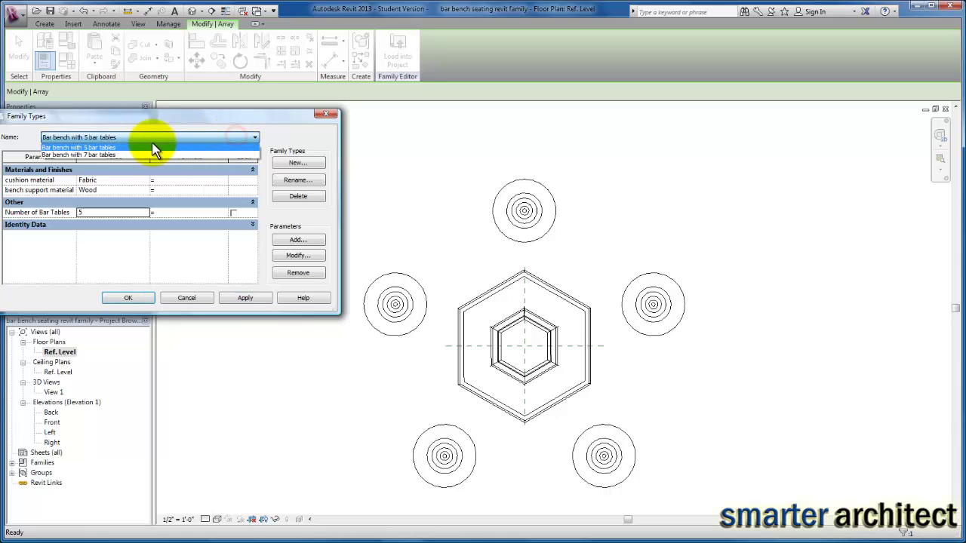
{"action": "left_click", "coordinate": [104, 153]}
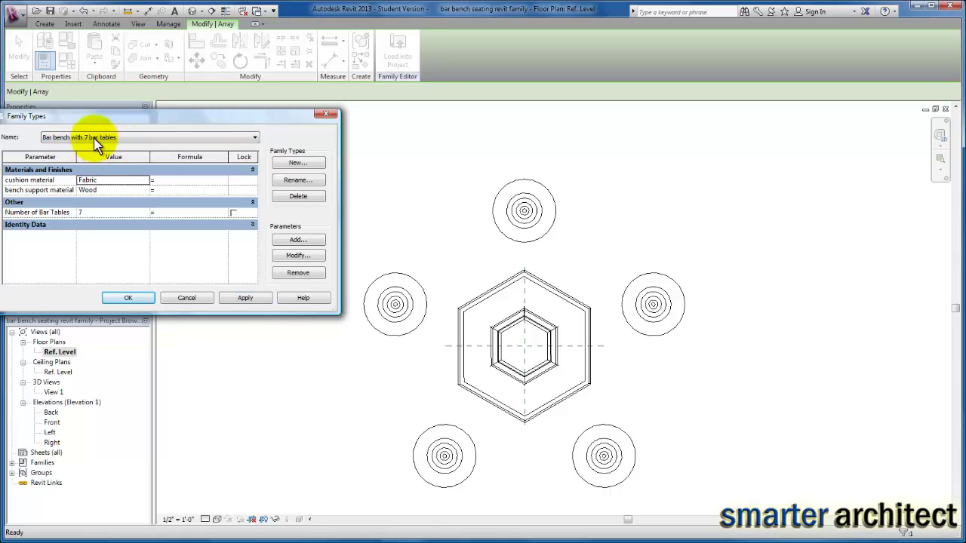
{"action": "left_click", "coordinate": [257, 300]}
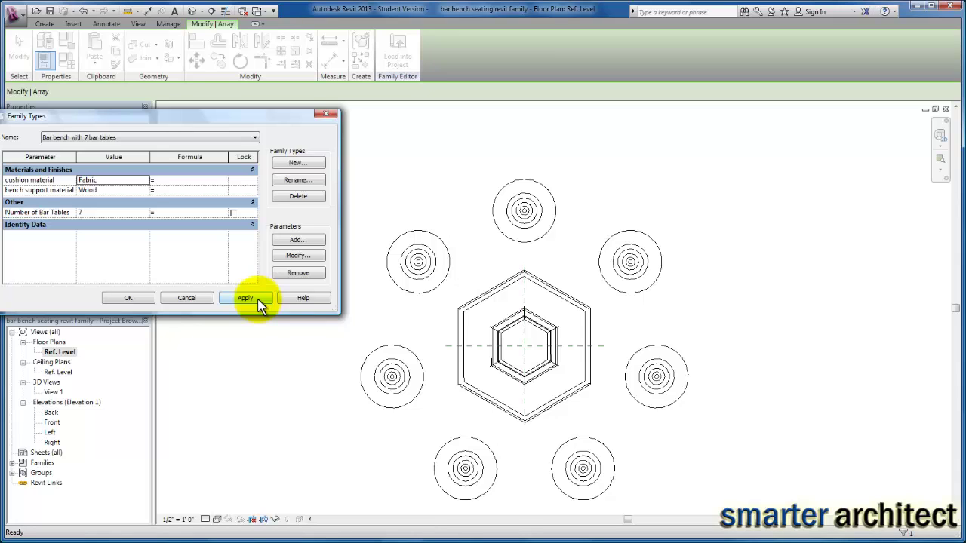
{"action": "left_click", "coordinate": [128, 297]}
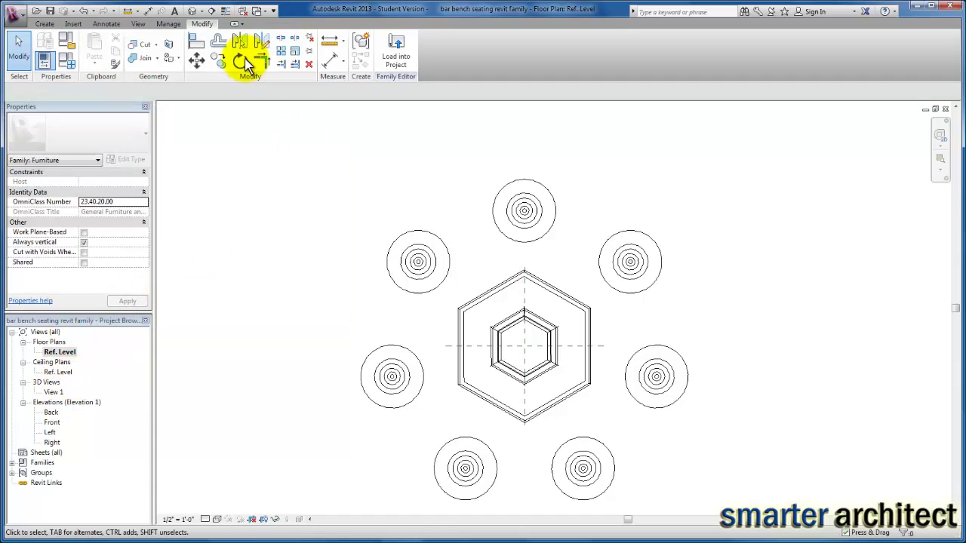
Step: Place a camera with its eye below right of the bench, aimed at the bench centre
{"action": "left_click", "coordinate": [200, 11]}
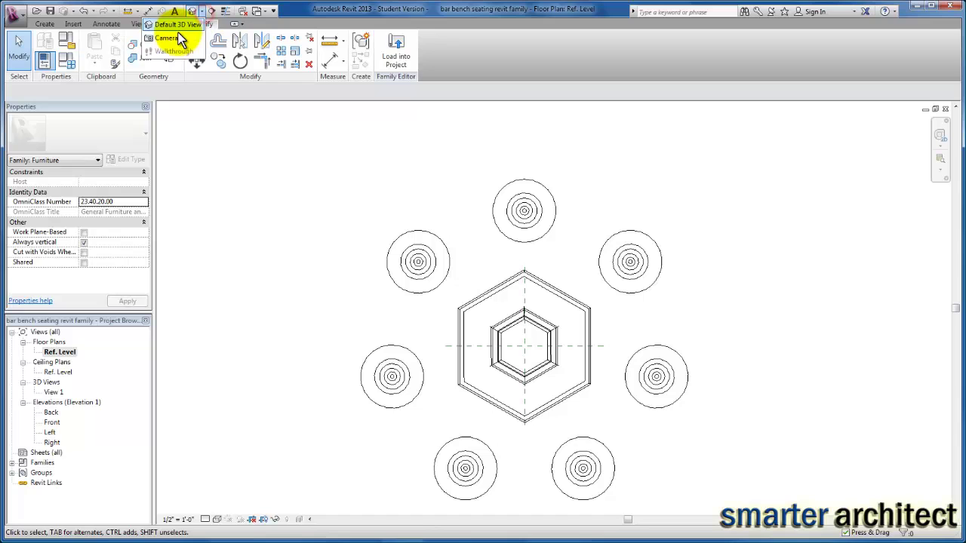
{"action": "left_click", "coordinate": [181, 37]}
{"action": "left_click", "coordinate": [768, 504]}
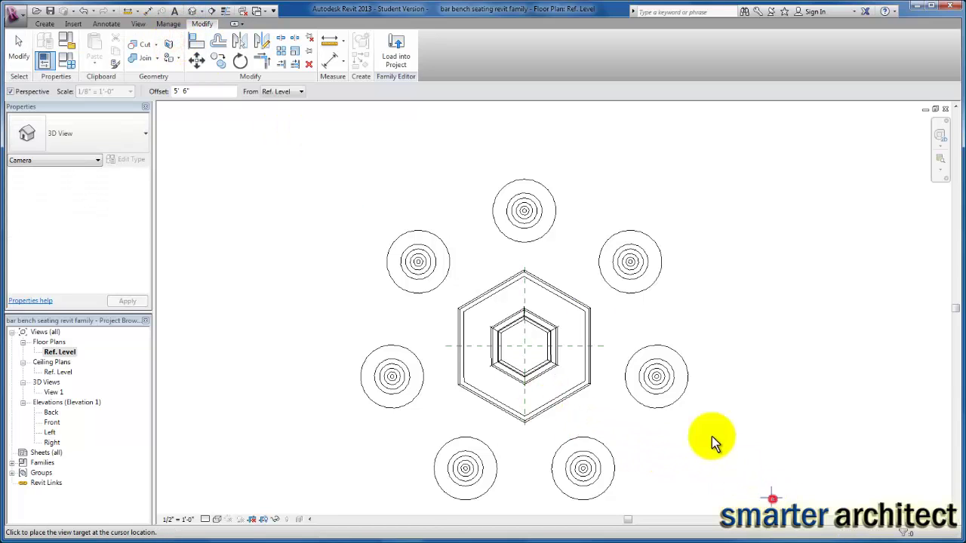
{"action": "left_click", "coordinate": [397, 256]}
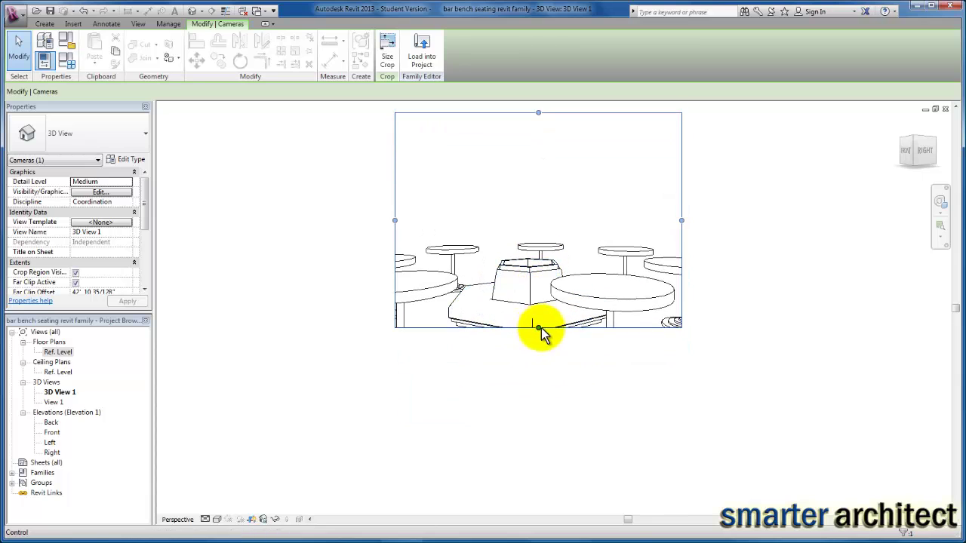
Step: Extend the crop region down, left and right to frame every bar table
{"action": "left_click_drag", "start_coordinate": [537, 327], "coordinate": [537, 426]}
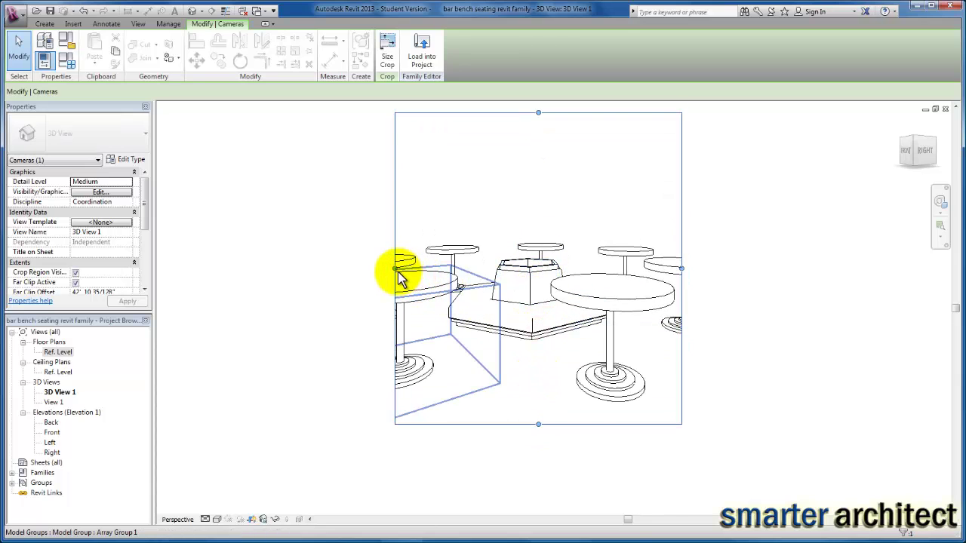
{"action": "left_click_drag", "start_coordinate": [395, 267], "coordinate": [253, 268]}
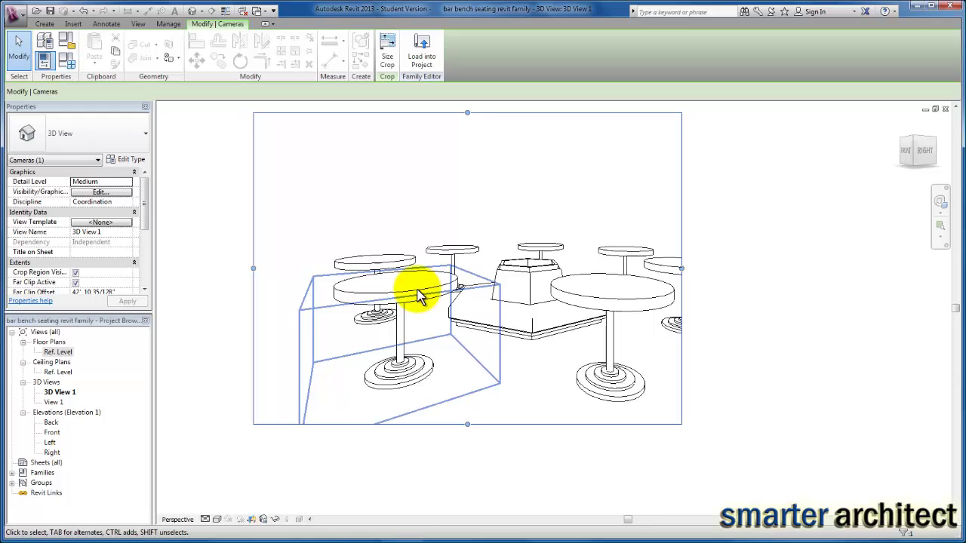
{"action": "left_click_drag", "start_coordinate": [681, 267], "coordinate": [837, 269]}
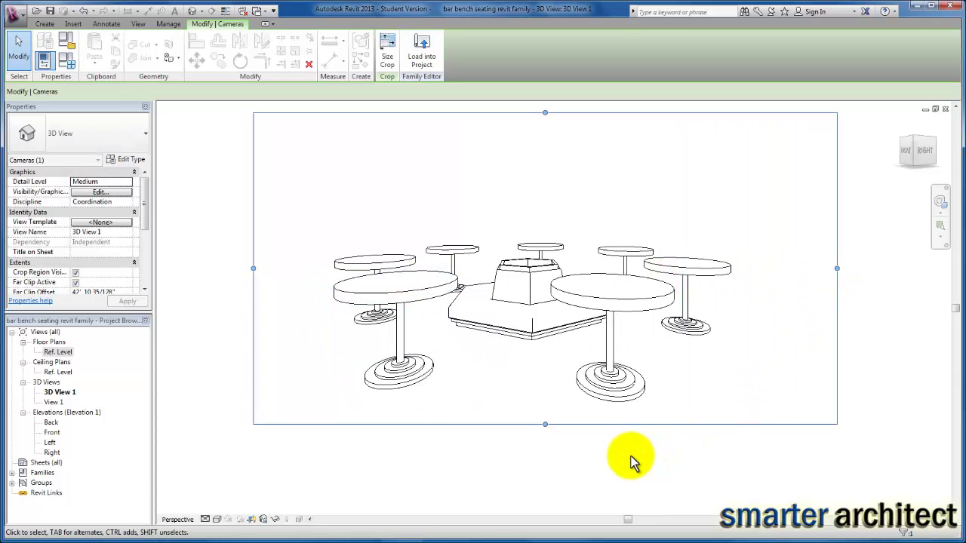
Step: Switch 3D View 1 to the Consistent Colors visual style
{"action": "left_click", "coordinate": [217, 519]}
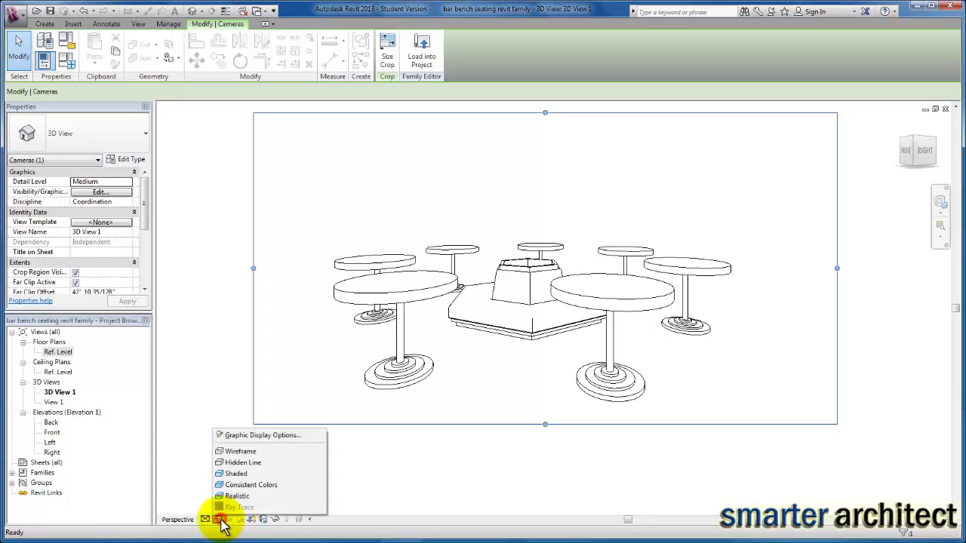
{"action": "left_click", "coordinate": [243, 487]}
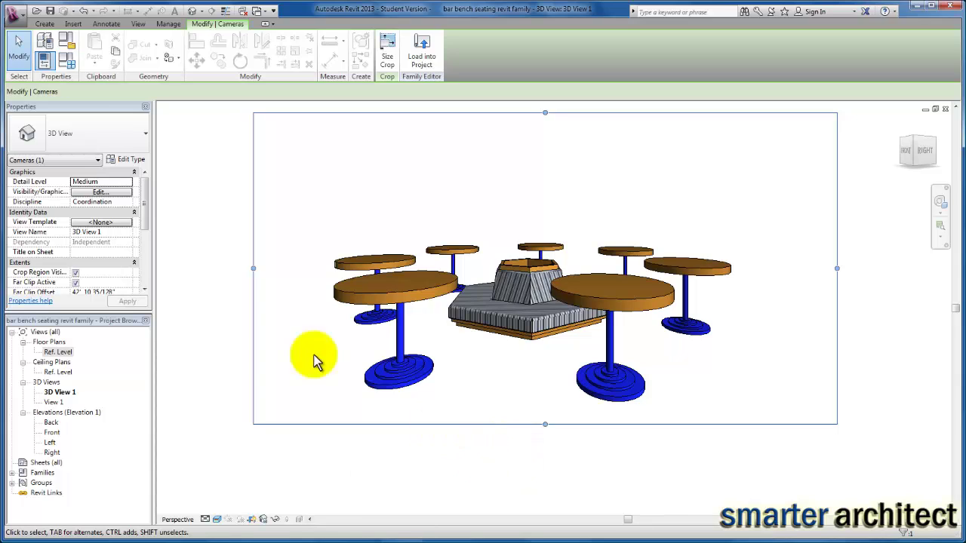
Step: Save the bar bench seating family twice via the Application Menu
{"action": "left_click", "coordinate": [17, 15]}
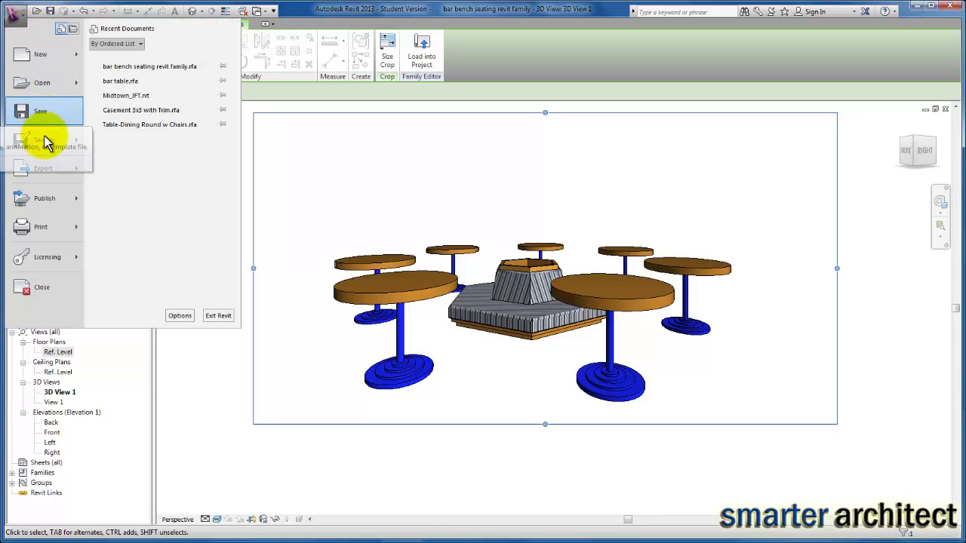
{"action": "mouse_move", "coordinate": [45, 141]}
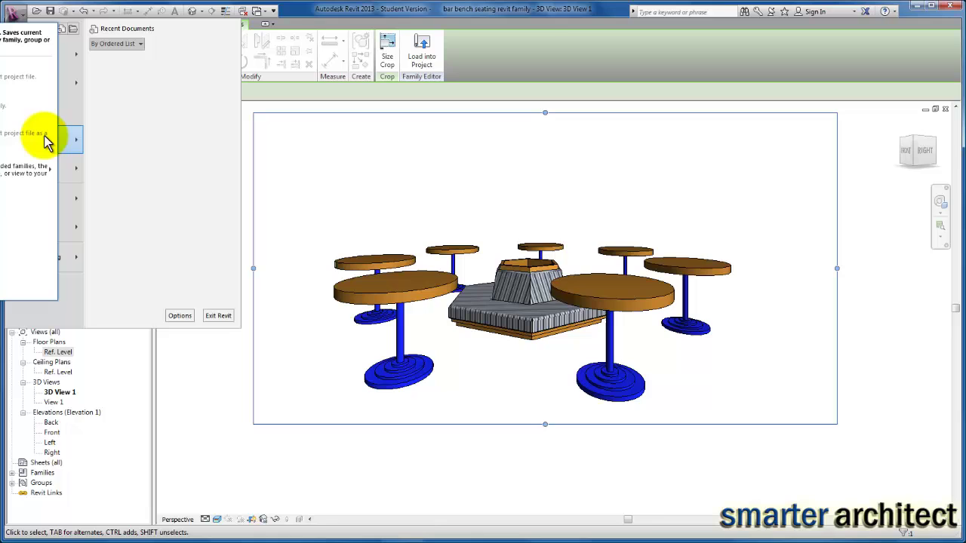
{"action": "left_click", "coordinate": [73, 112]}
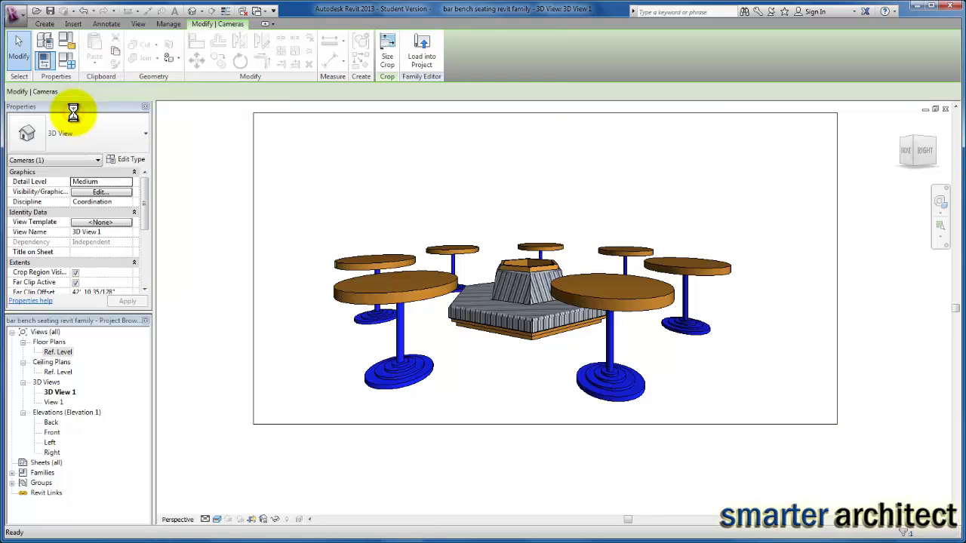
{"action": "left_click", "coordinate": [20, 15]}
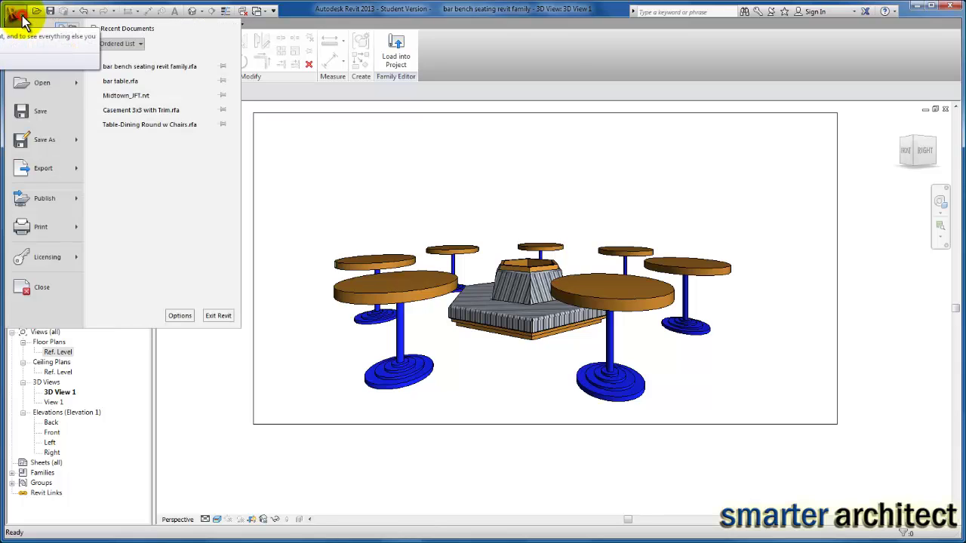
{"action": "left_click", "coordinate": [38, 113]}
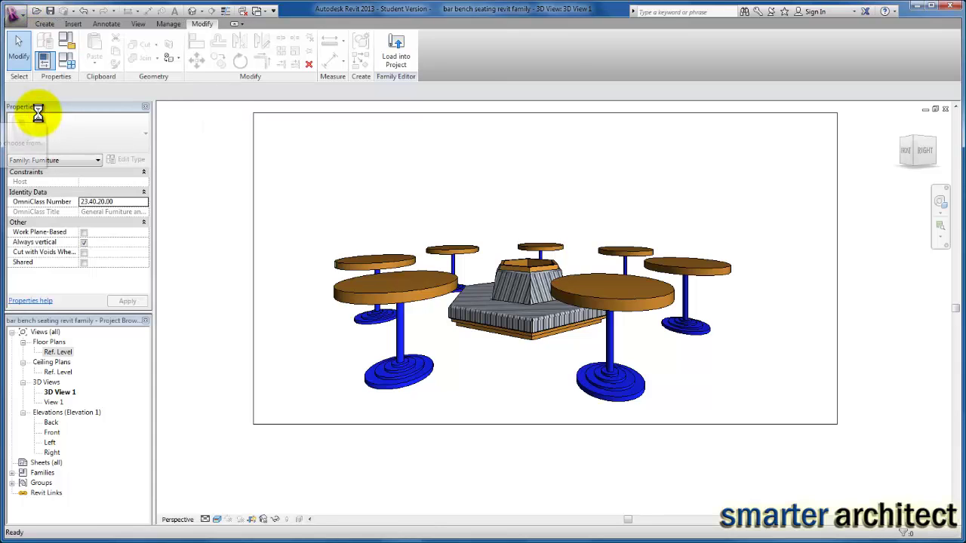